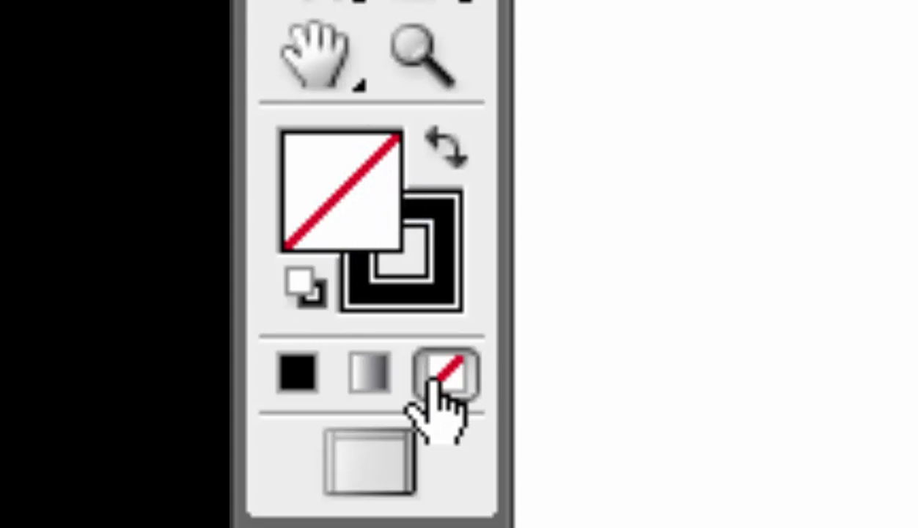
# - Set the fill to none and make the black stroke the active colour
pyautogui.click(436, 256)
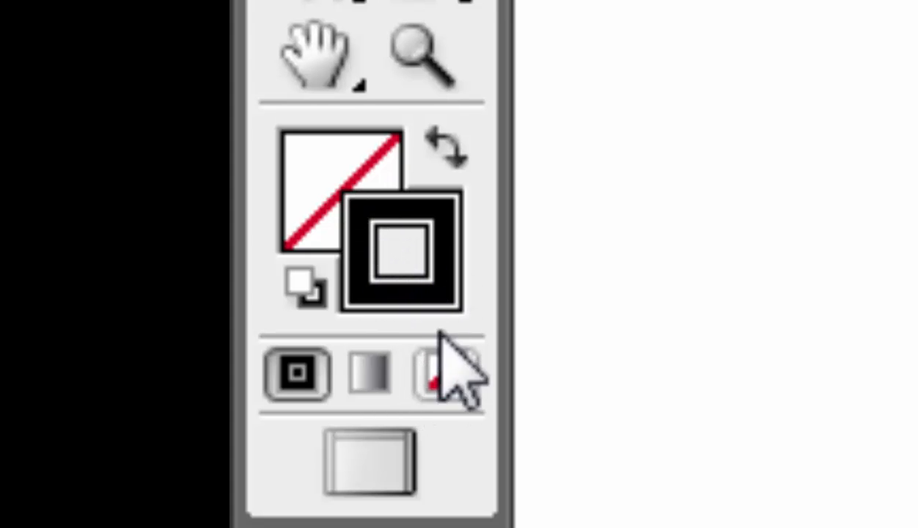
pyautogui.click(327, 175)
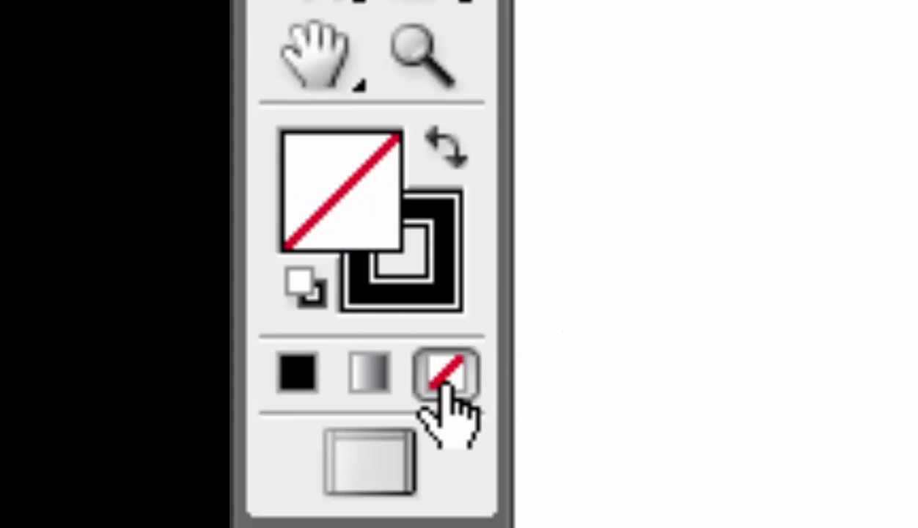
pyautogui.click(441, 236)
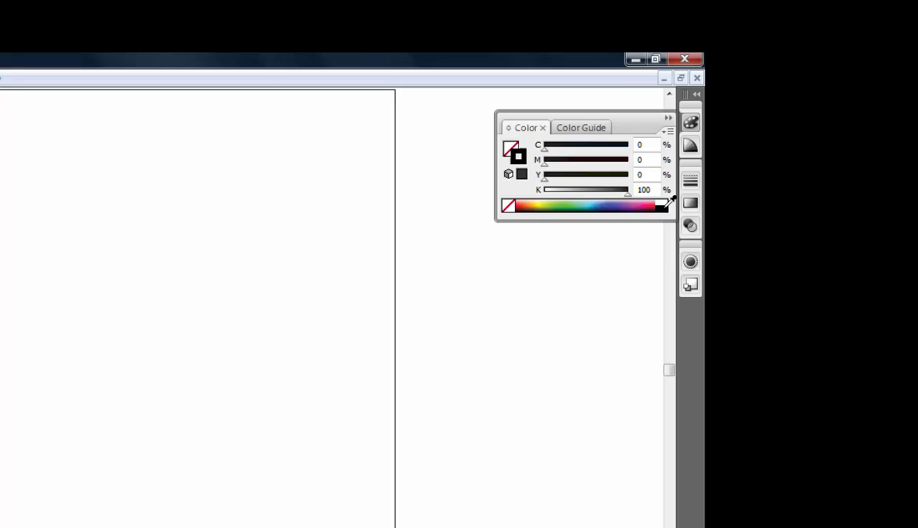
# - Show the stroke settings, set the stroke weight to 1 pt, and collapse the settings again
pyautogui.click(268, 21)
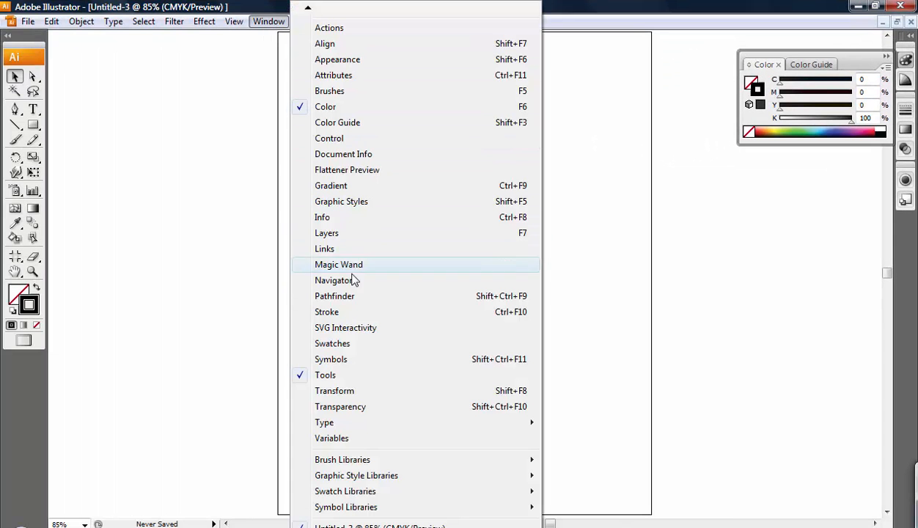
pyautogui.click(340, 313)
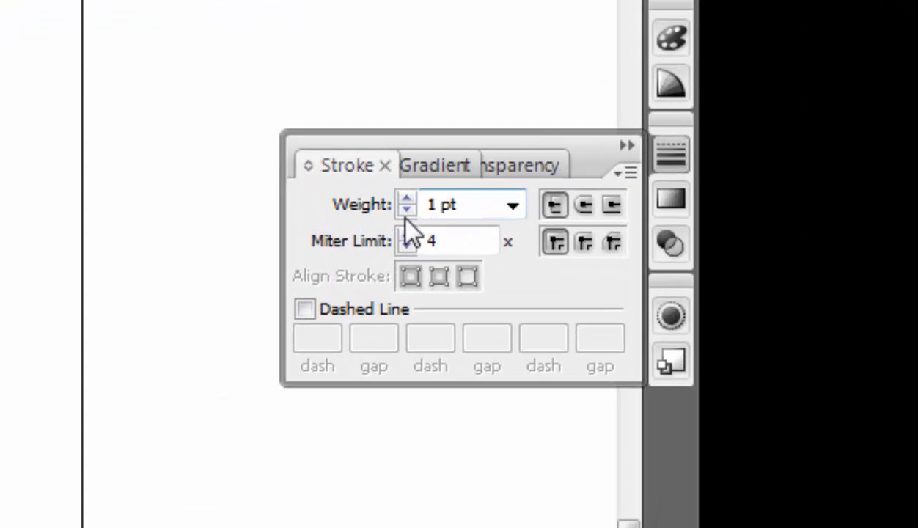
pyautogui.click(517, 209)
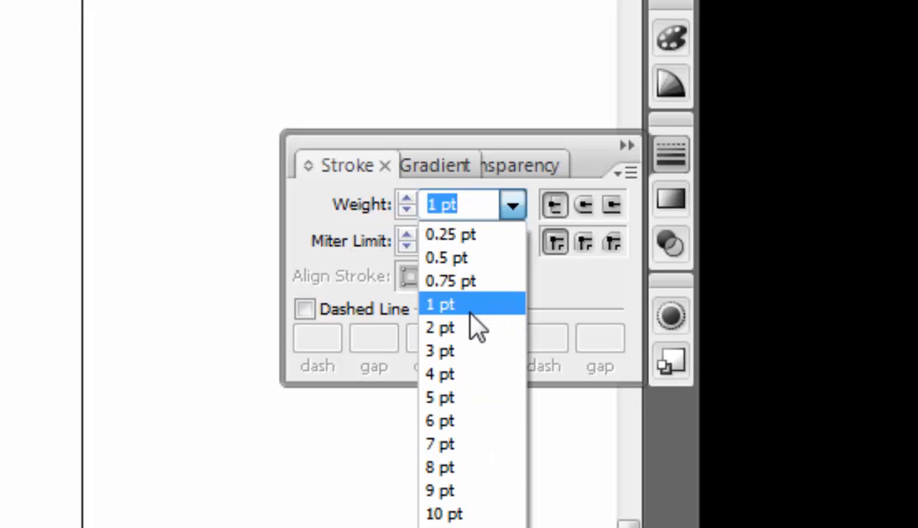
pyautogui.click(469, 311)
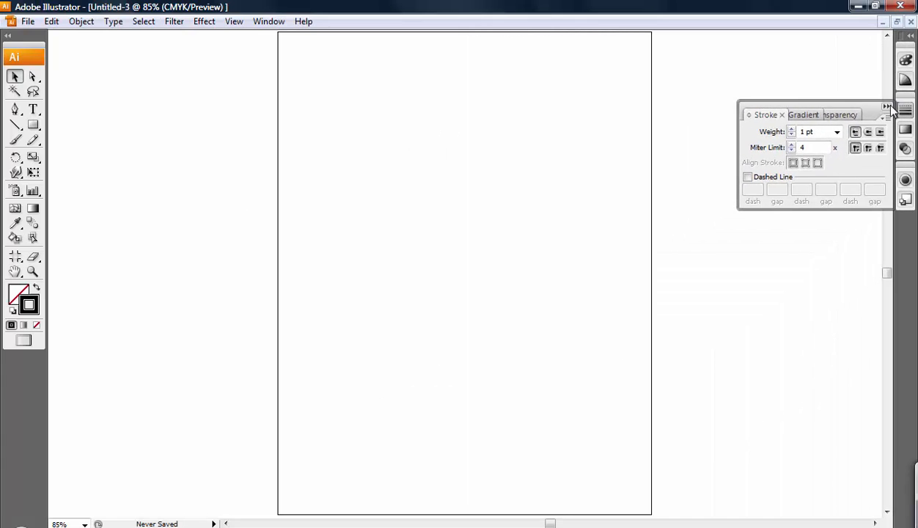
pyautogui.click(887, 107)
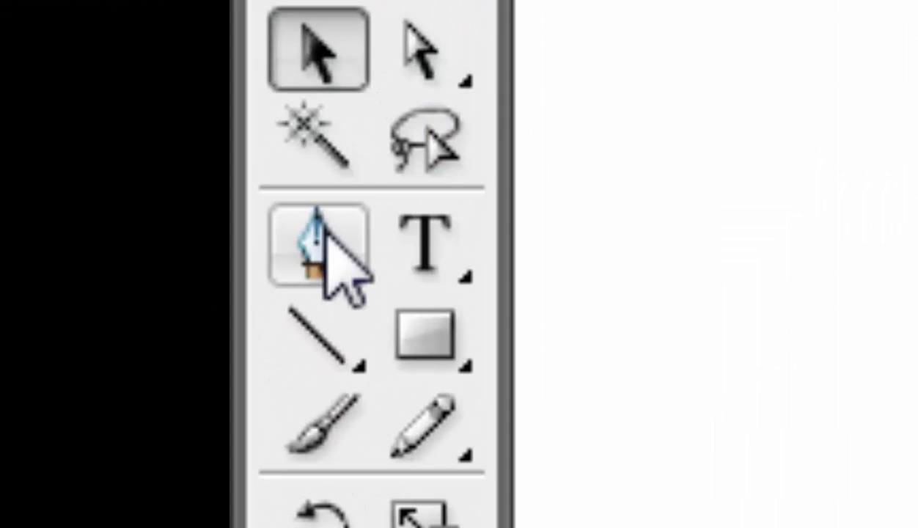
# - Draw a long straight diagonal line across the artboard with the Pen tool, rising from lower left to upper right
pyautogui.click(70, 129)
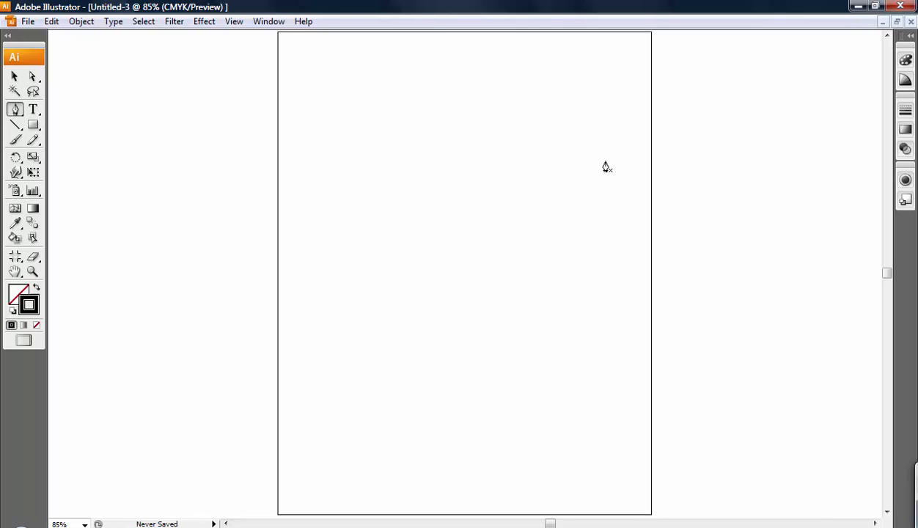
pyautogui.click(317, 375)
pyautogui.click(613, 153)
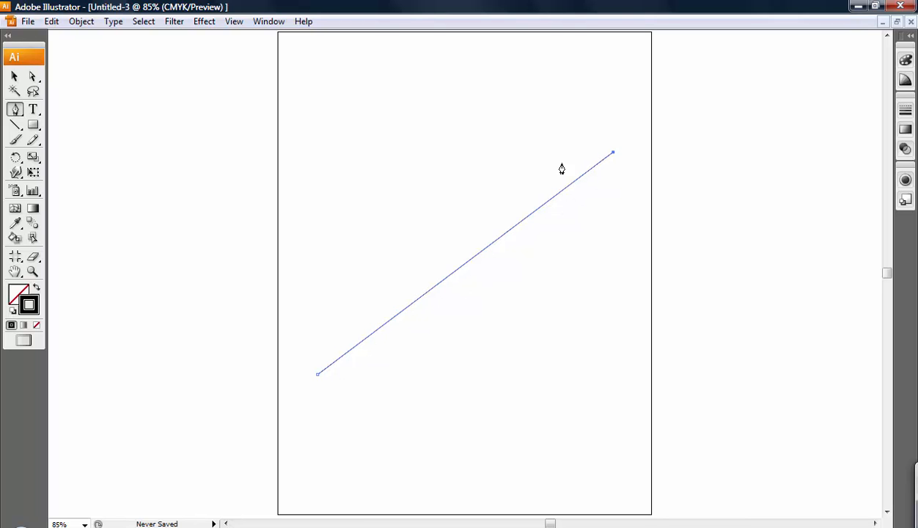
# - Extend the diagonal line with ten straight zigzag segments across the upper artboard and end the path
pyautogui.click(512, 174)
pyautogui.click(556, 119)
pyautogui.click(525, 117)
pyautogui.click(538, 83)
pyautogui.click(490, 87)
pyautogui.click(448, 172)
pyautogui.click(505, 169)
pyautogui.click(460, 218)
pyautogui.click(415, 179)
pyautogui.click(426, 137)
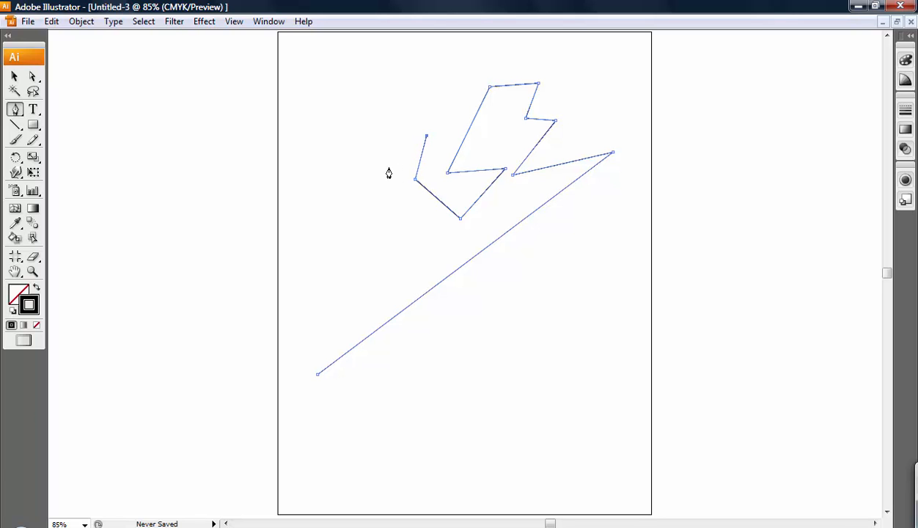
pyautogui.press('ctrl')
pyautogui.keyDown('ctrl'); pyautogui.click(231, 146); pyautogui.keyUp('ctrl')
# - Draw a separate open M-shaped path of four straight segments below the diagonal line and end it
pyautogui.click(446, 373)
pyautogui.click(507, 303)
pyautogui.click(519, 372)
pyautogui.click(591, 302)
pyautogui.click(594, 414)
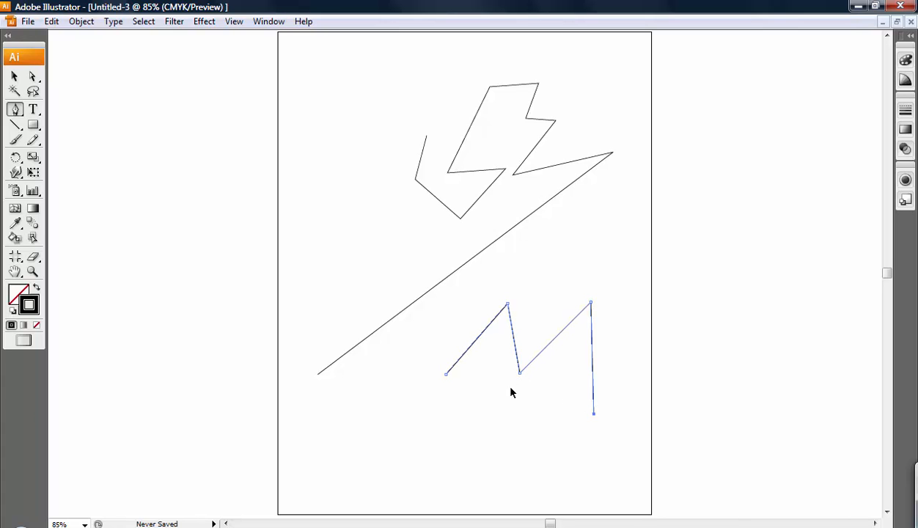
pyautogui.keyDown('ctrl'); pyautogui.click(482, 410); pyautogui.keyUp('ctrl')
# - Draw another open zigzag path of five straight segments in the artboard's upper-left area
pyautogui.click(325, 277)
pyautogui.click(396, 193)
pyautogui.click(348, 211)
pyautogui.click(378, 143)
pyautogui.click(372, 95)
pyautogui.click(416, 82)
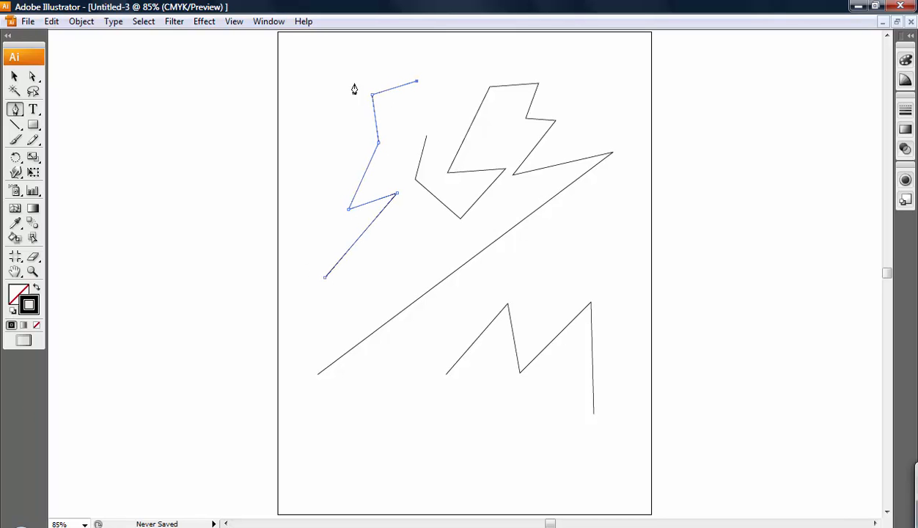
# - Select all the drawn paths and delete them to clear the artboard
pyautogui.click(14, 76)
pyautogui.click(686, 99)
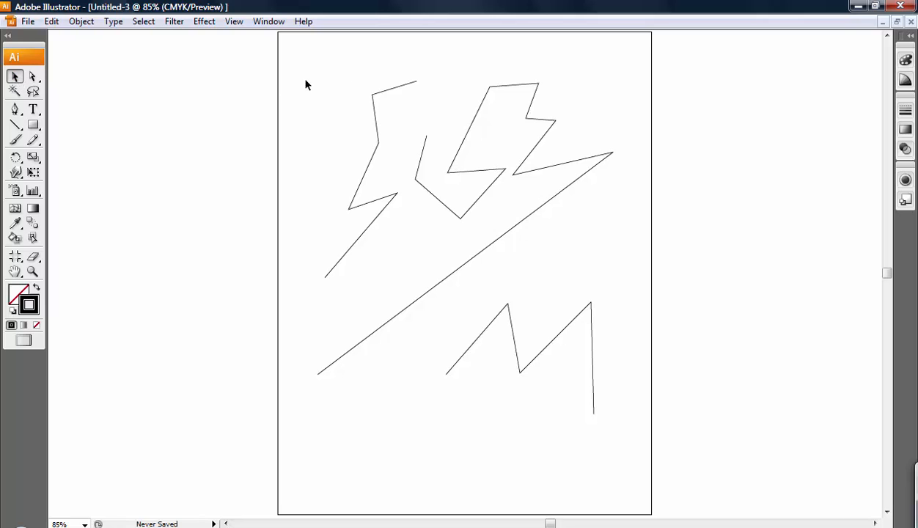
pyautogui.moveTo(341, 74); pyautogui.dragTo(570, 402)
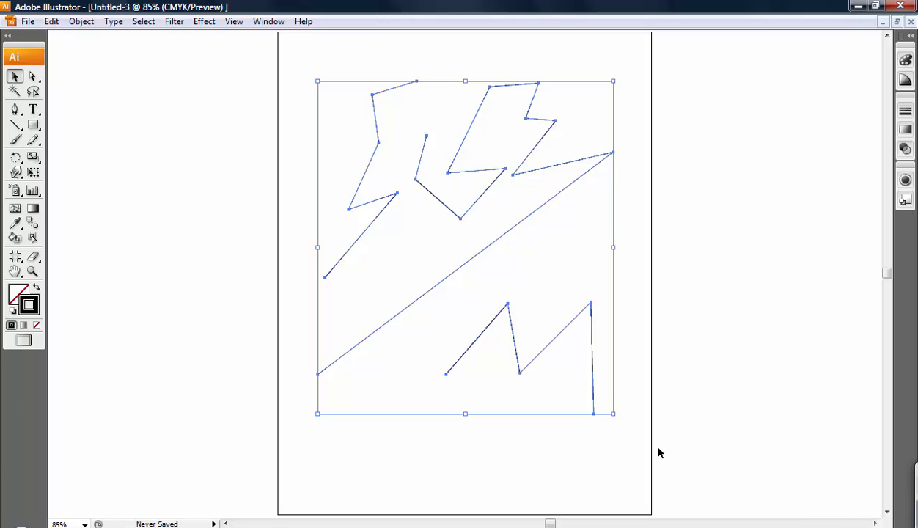
pyautogui.press('Delete')
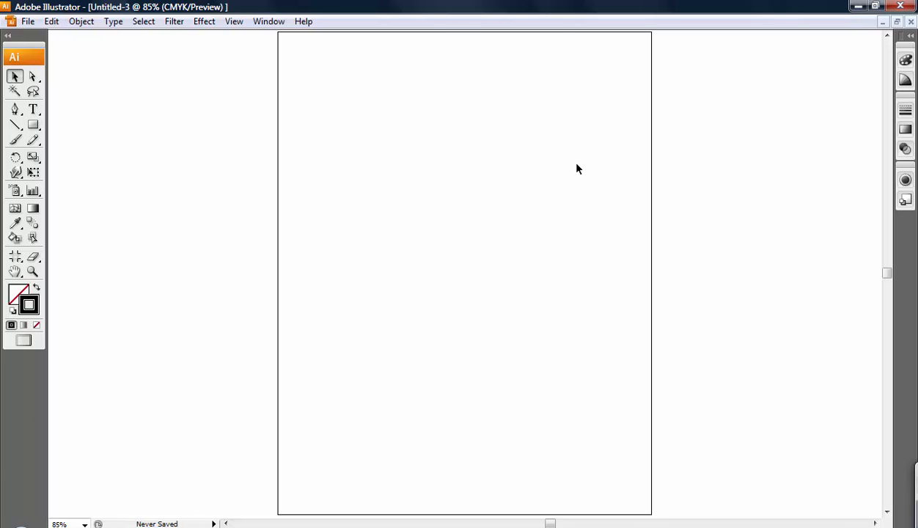
# - Draw a curved Pen segment from the artboard's lower left up to its centre, pulling direction handles toward the upper right
pyautogui.click(15, 109)
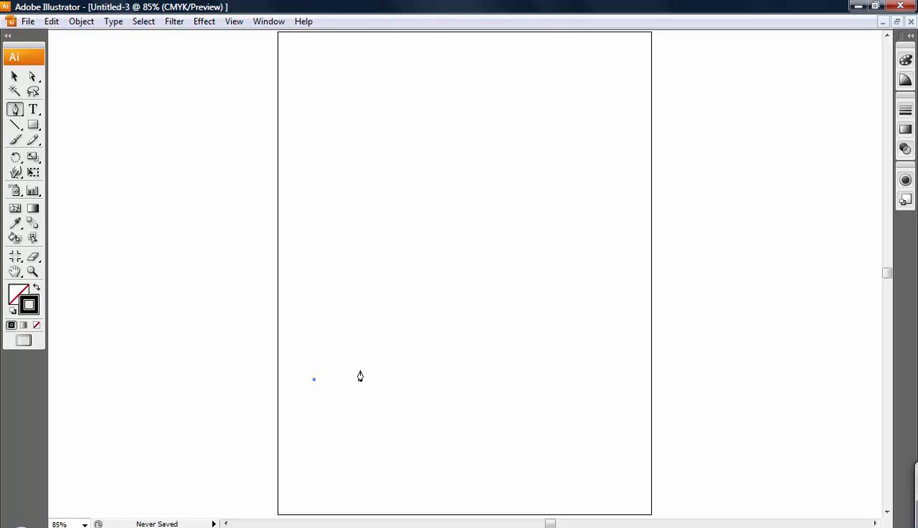
pyautogui.click(411, 198)
pyautogui.moveTo(412, 197); pyautogui.dragTo(499, 139)
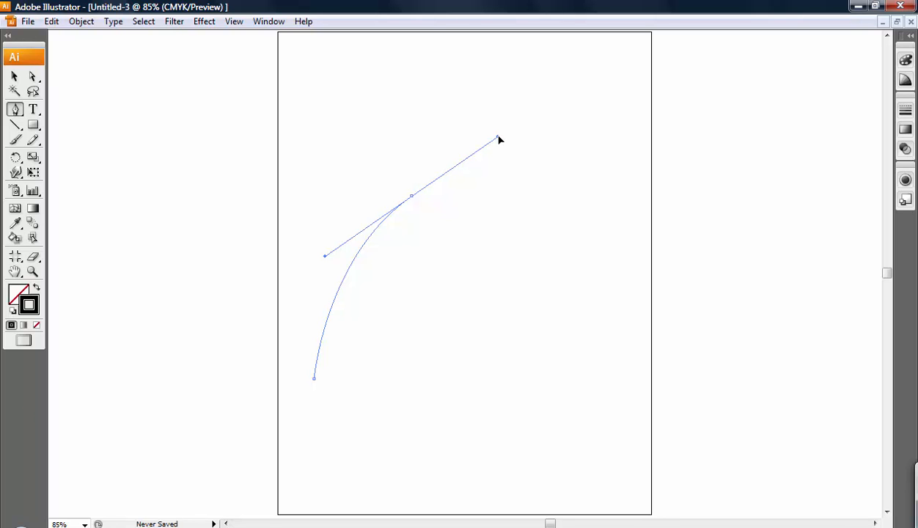
pyautogui.moveTo(498, 141); pyautogui.dragTo(498, 138)
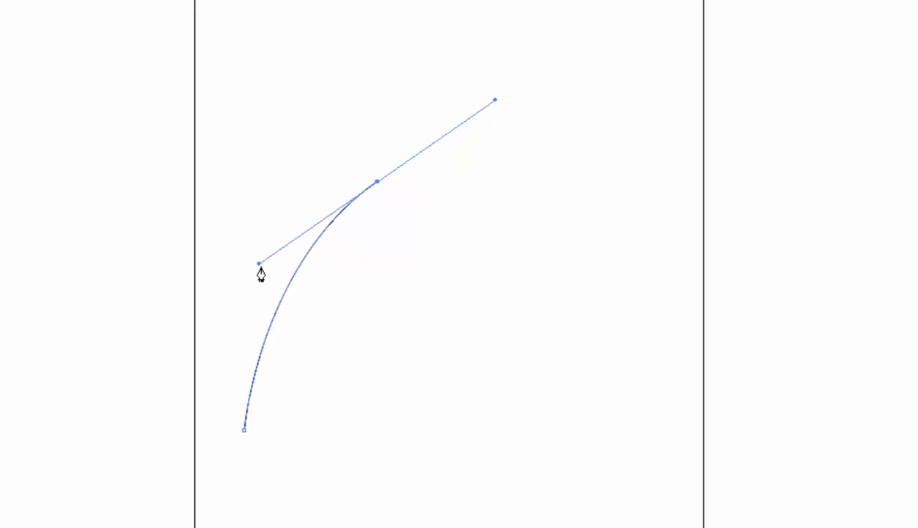
# - Try continuing the curve with an anchor point to its upper right, and undo that segment
pyautogui.click(601, 124)
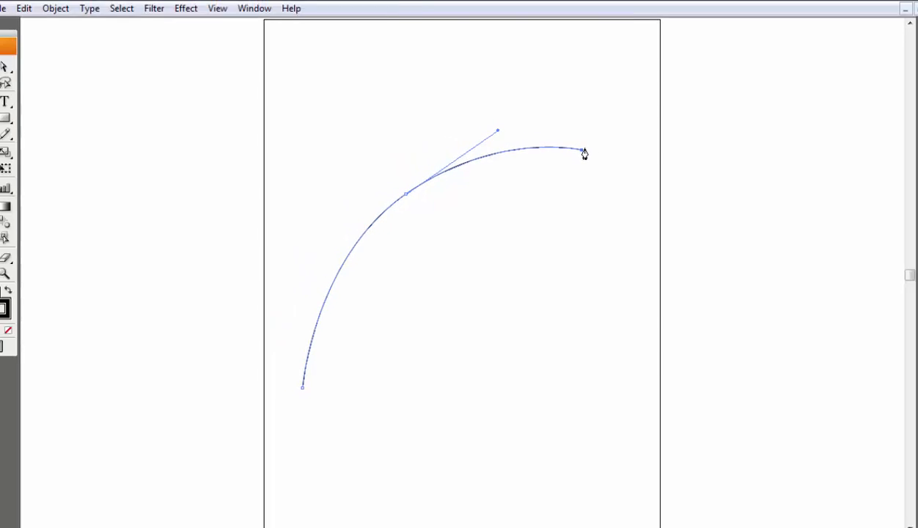
pyautogui.click(25, 11)
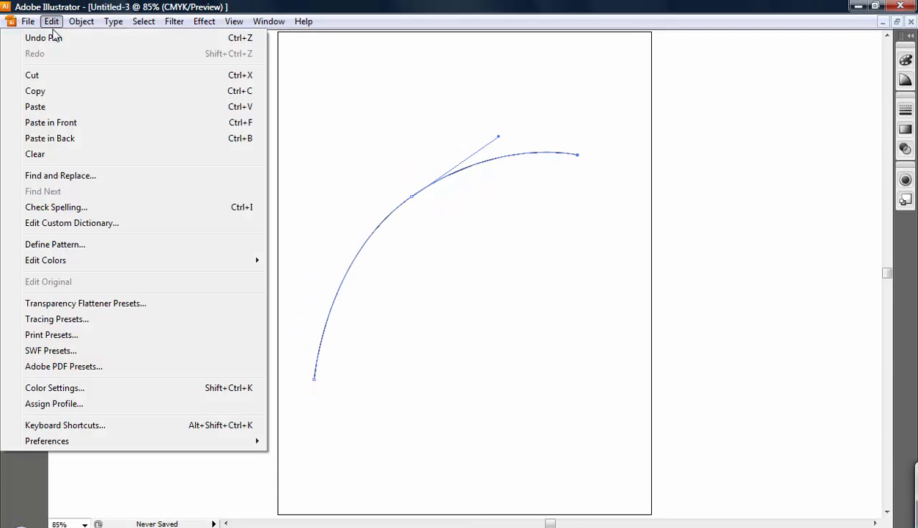
pyautogui.click(54, 38)
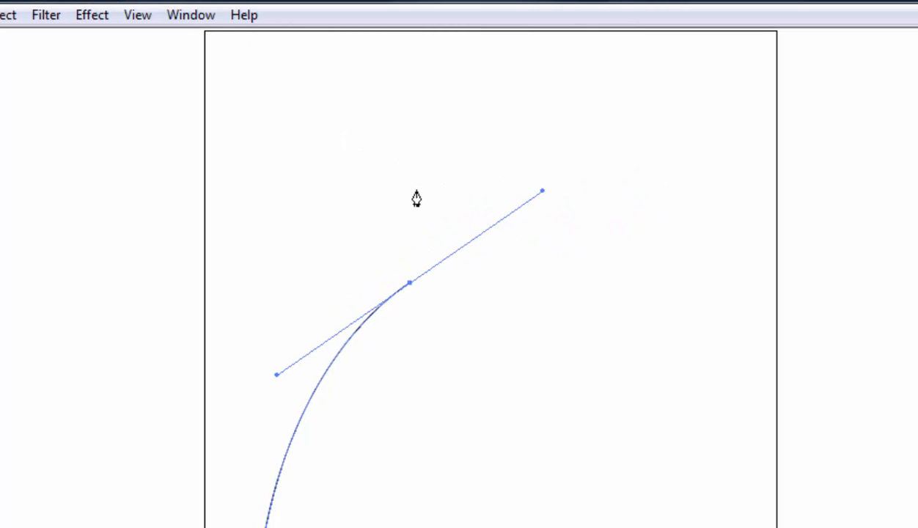
# - Try continuing the curve with an anchor point to its upper left, and undo that segment
pyautogui.click(329, 134)
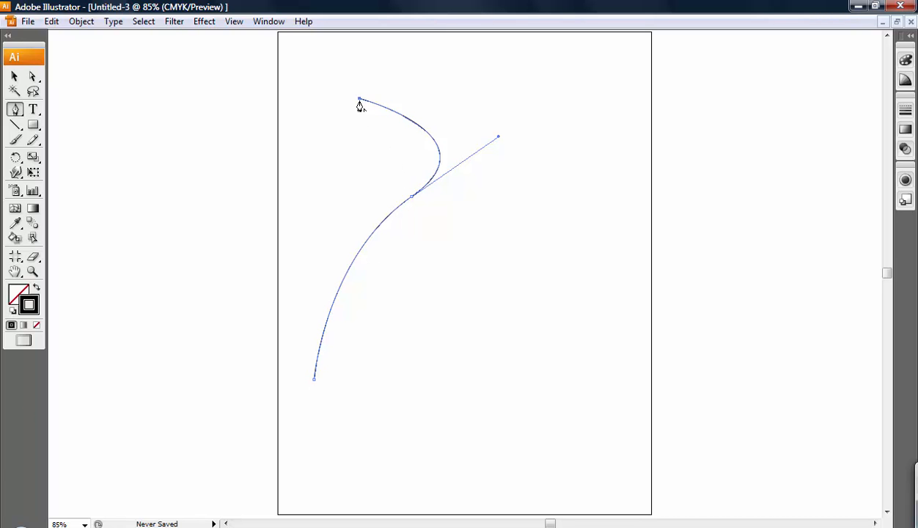
pyautogui.click(51, 22)
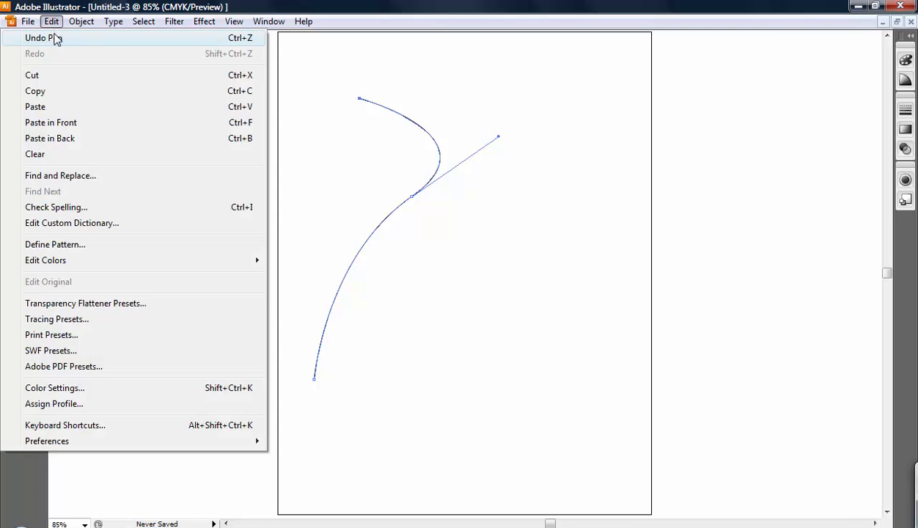
pyautogui.click(53, 38)
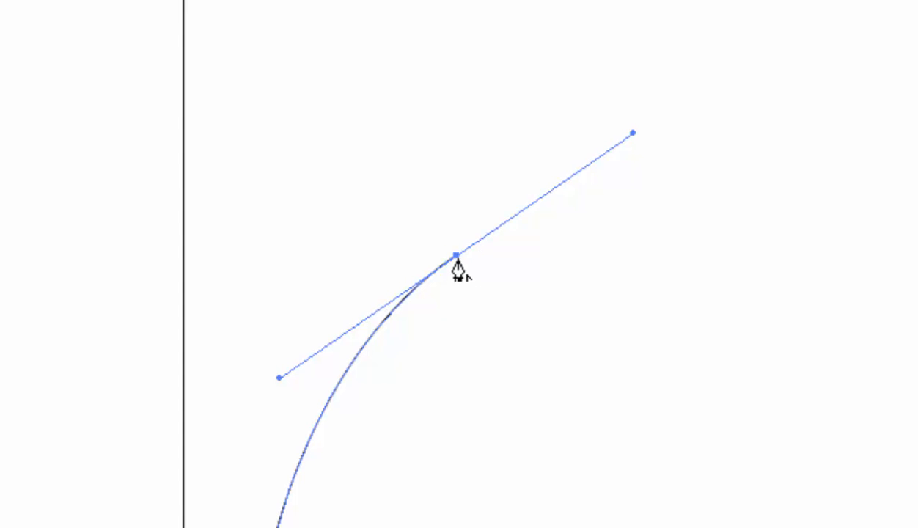
# - Remove the outgoing direction handle from the curve's upper end anchor, and try a straight segment to the upper left before undoing it
pyautogui.click(455, 257)
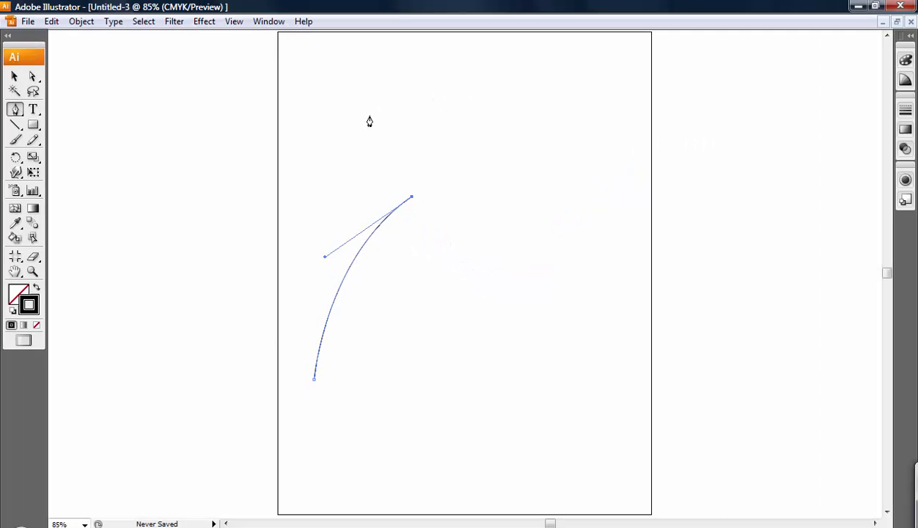
pyautogui.click(367, 109)
pyautogui.click(51, 21)
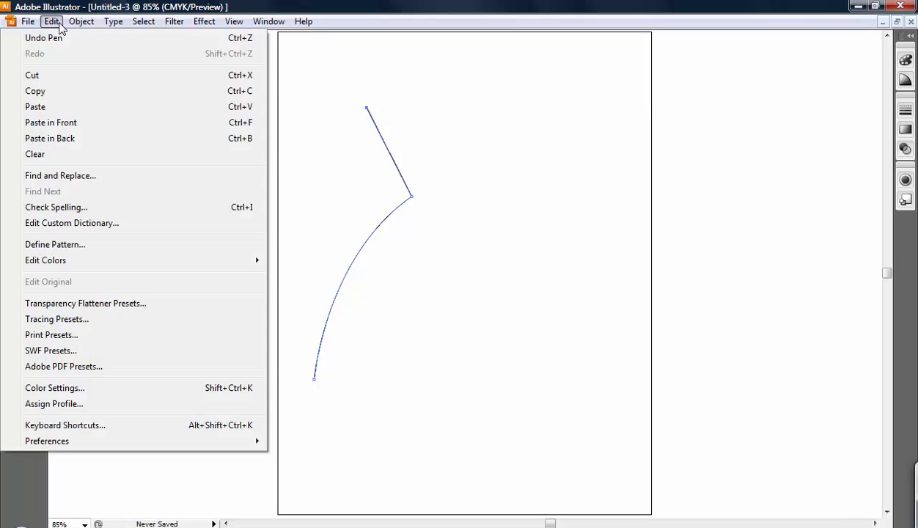
pyautogui.click(55, 35)
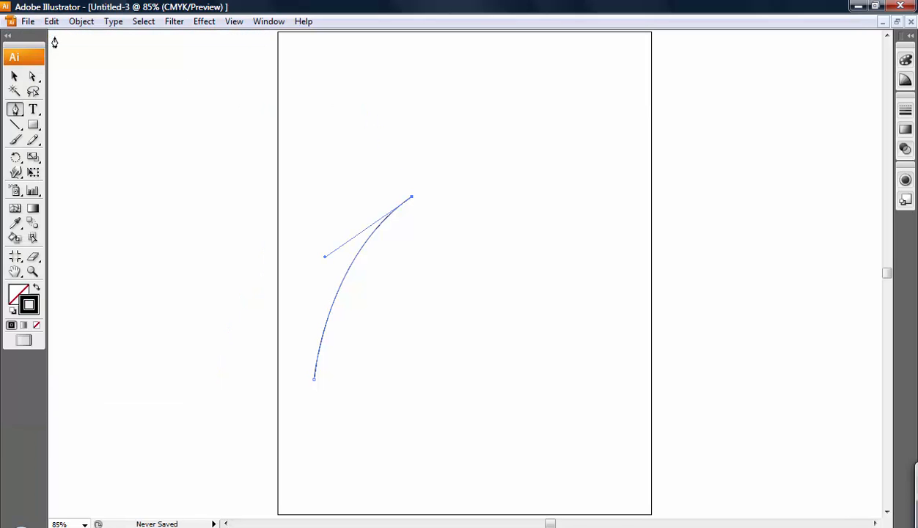
# - Add a curved segment to the upper left from the curve's end anchor and deselect the path
pyautogui.click(368, 111)
pyautogui.moveTo(369, 112); pyautogui.dragTo(289, 50)
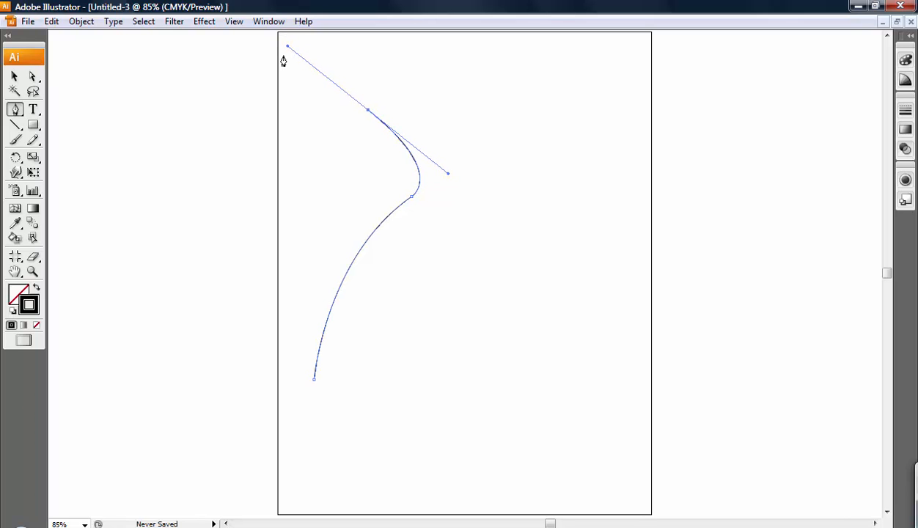
pyautogui.click(15, 77)
pyautogui.click(463, 232)
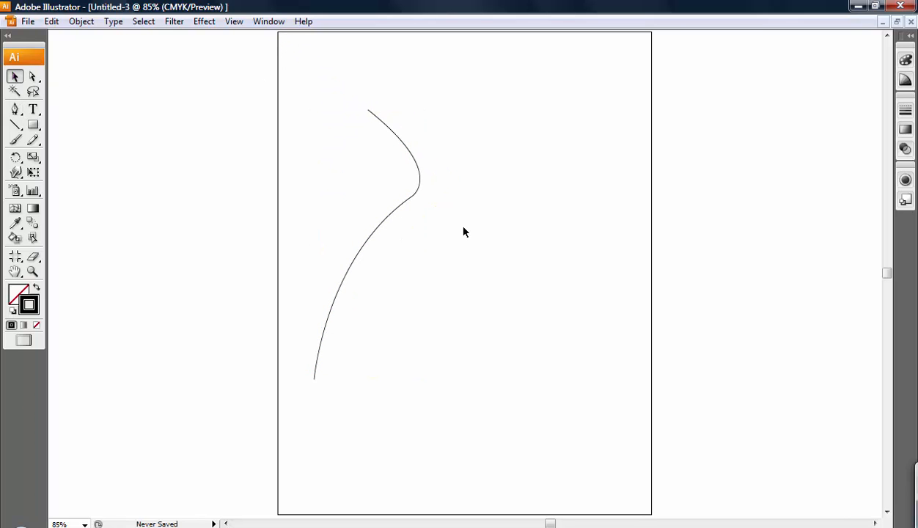
# - Move the curved path right and slightly down toward the artboard's centre and deselect it
pyautogui.click(414, 167)
pyautogui.moveTo(412, 160); pyautogui.dragTo(495, 182)
pyautogui.click(615, 213)
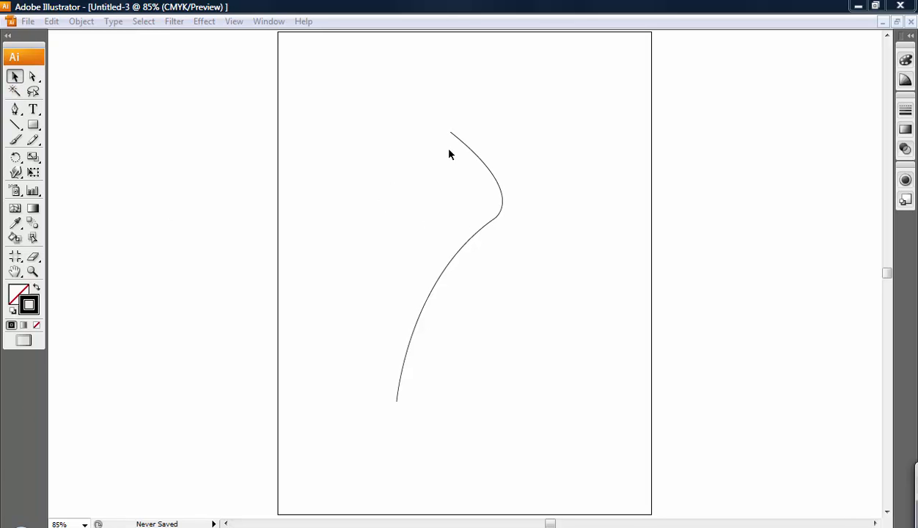
# - Resume the open path from its upper end anchor with the Pen tool and draw curves for the crown, forehead, brow and nose
pyautogui.click(16, 111)
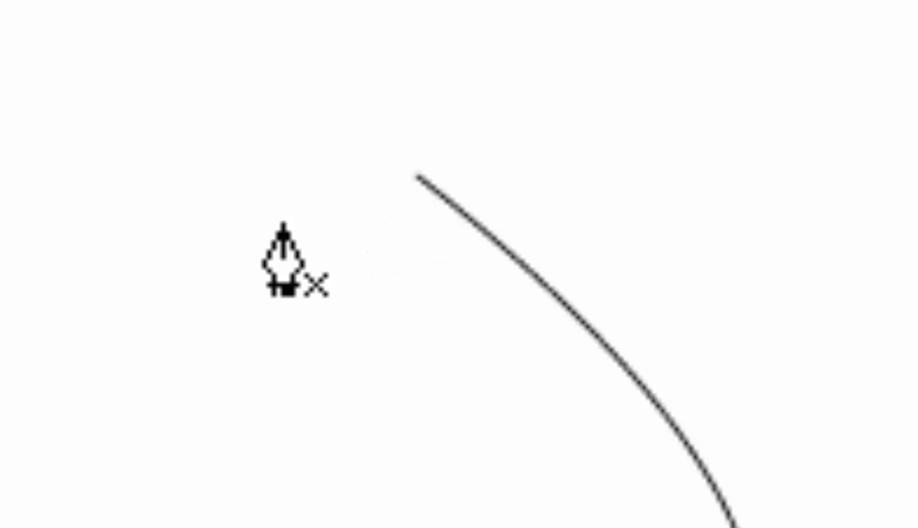
pyautogui.click(405, 175)
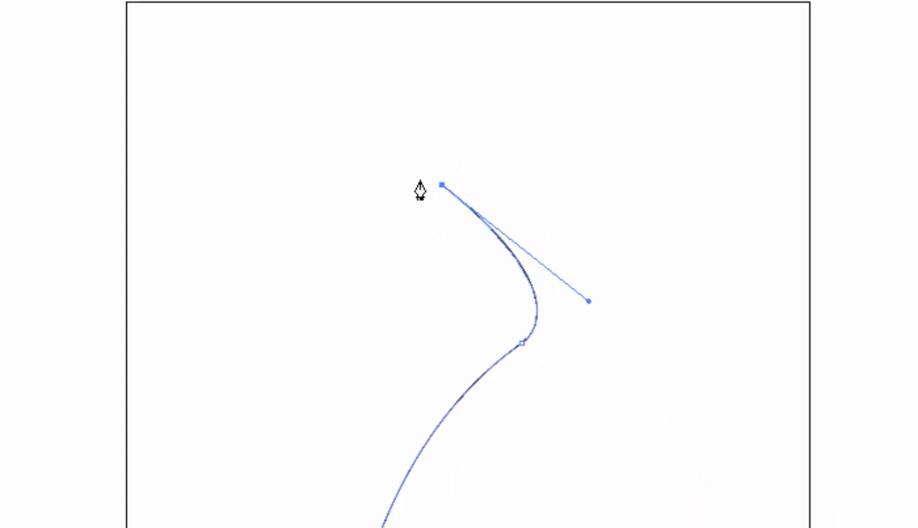
pyautogui.moveTo(371, 194); pyautogui.dragTo(345, 217)
pyautogui.click(314, 249)
pyautogui.moveTo(311, 268); pyautogui.dragTo(327, 285)
pyautogui.moveTo(301, 313); pyautogui.dragTo(324, 357)
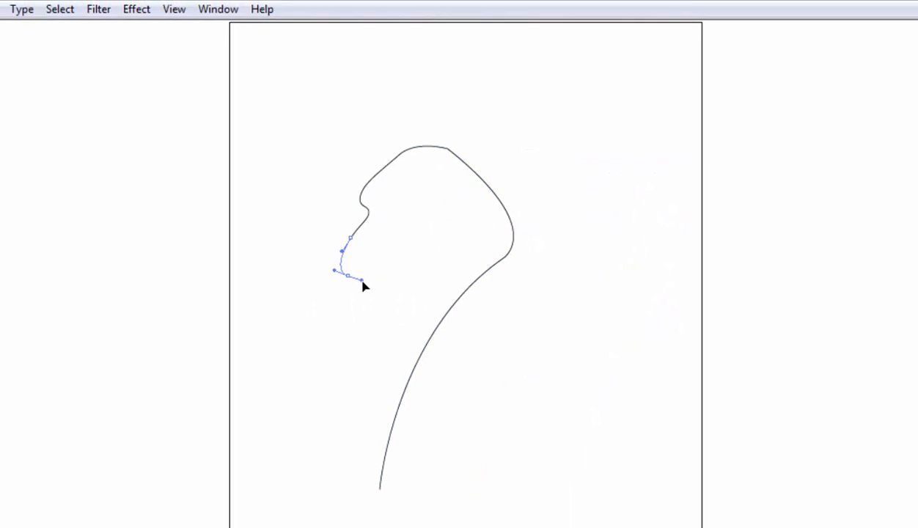
# - Continue the profile path through the upper and lower lips, around the chin and back along the jawline to the throat
pyautogui.moveTo(370, 242); pyautogui.dragTo(358, 259)
pyautogui.click(379, 248)
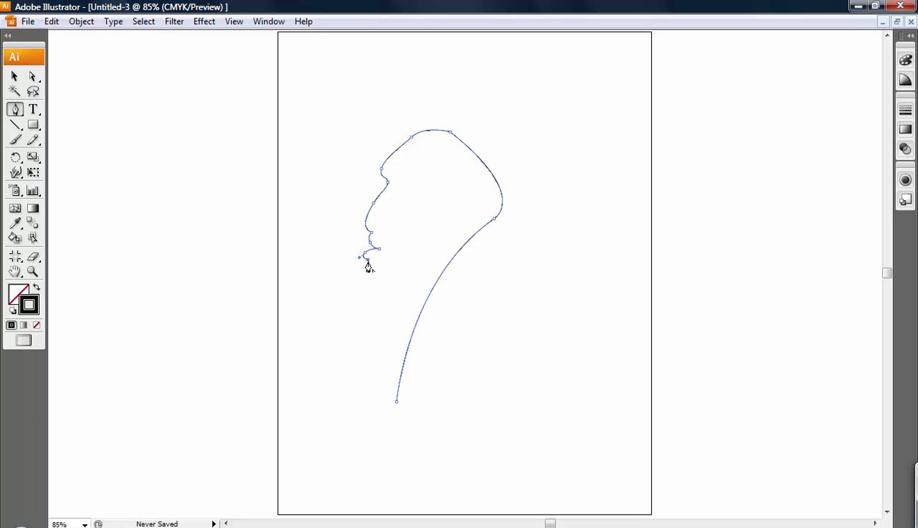
pyautogui.click(365, 275)
pyautogui.click(366, 285)
pyautogui.moveTo(391, 278); pyautogui.dragTo(404, 271)
pyautogui.click(415, 268)
# - Curve the path down the front of the neck and close it with a straight base at the back-of-neck start anchor
pyautogui.moveTo(377, 398); pyautogui.dragTo(364, 486)
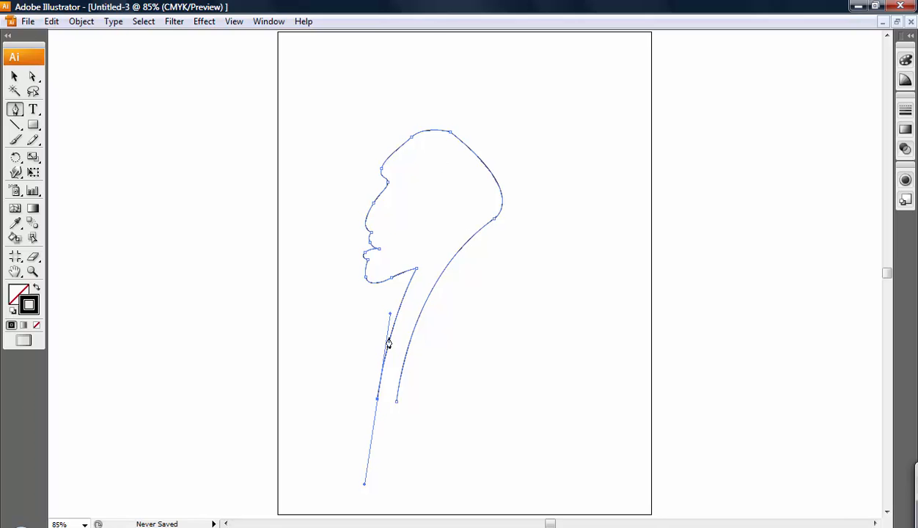
pyautogui.click(378, 404)
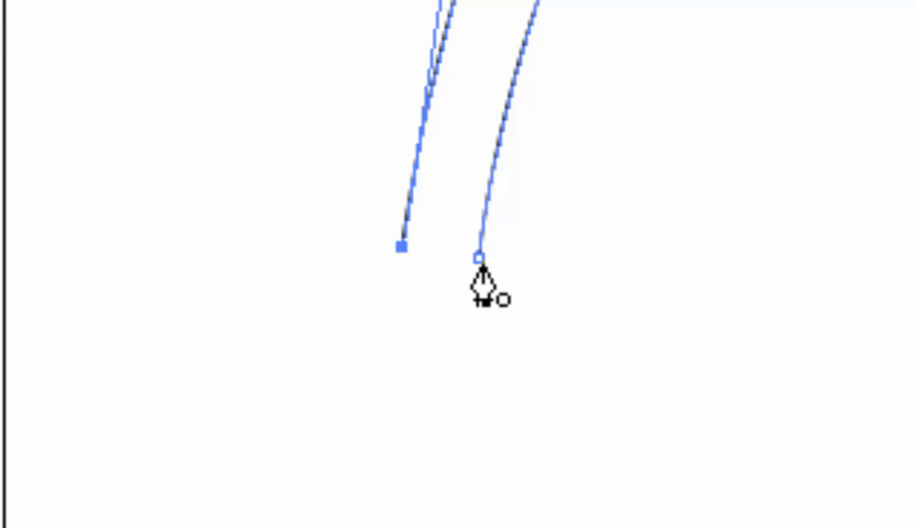
pyautogui.click(479, 259)
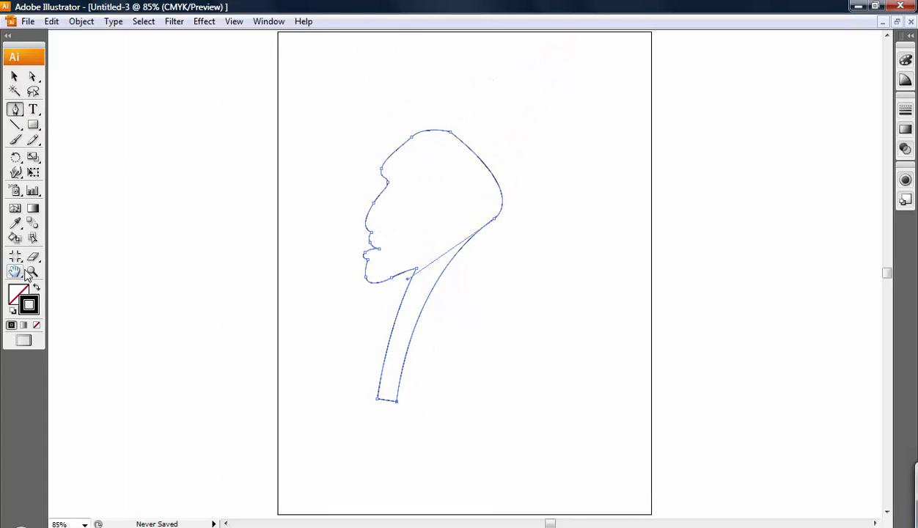
# - Swap the fill and stroke of the closed head profile to make it solid black, deselect it, and move it to the right
pyautogui.click(14, 75)
pyautogui.click(226, 224)
pyautogui.click(365, 255)
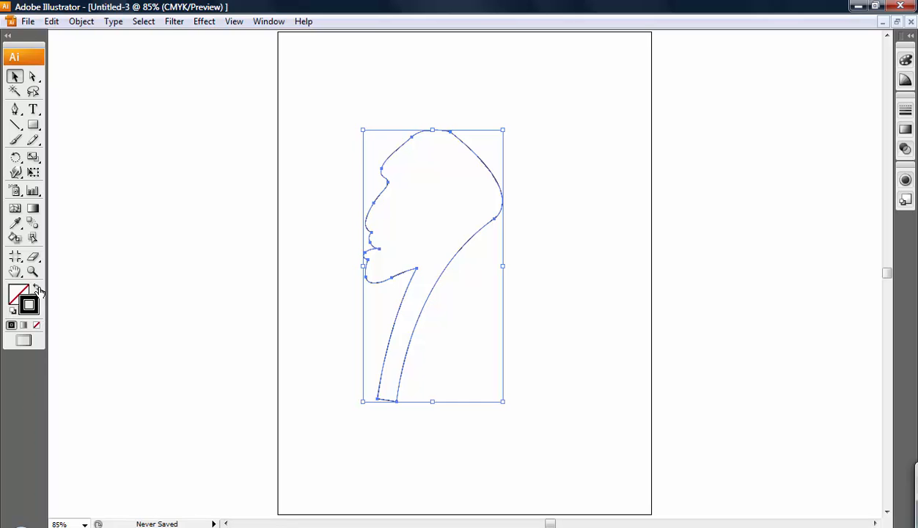
pyautogui.click(37, 288)
pyautogui.click(325, 269)
pyautogui.moveTo(409, 241); pyautogui.dragTo(451, 235)
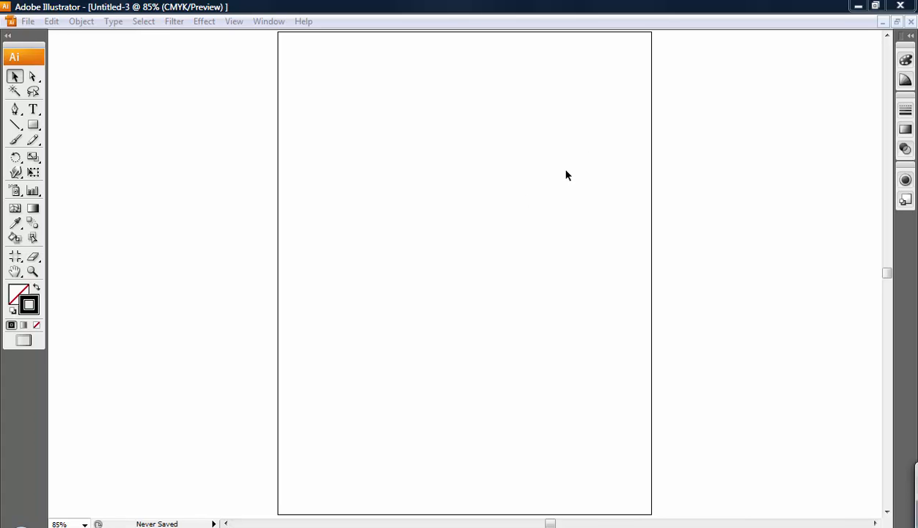
# - Draw a straight diagonal line rising from lower left to upper right across the empty artboard and add two anchor points along it
pyautogui.click(15, 108)
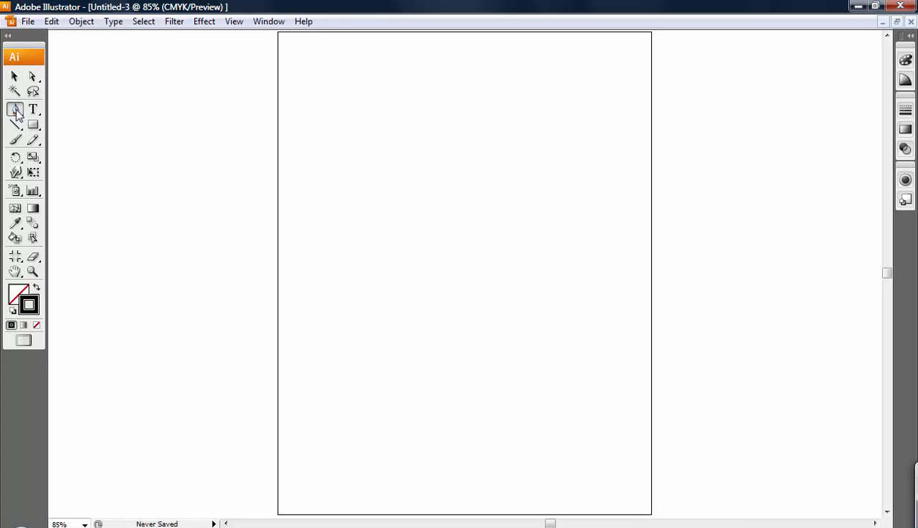
pyautogui.click(316, 353)
pyautogui.click(613, 127)
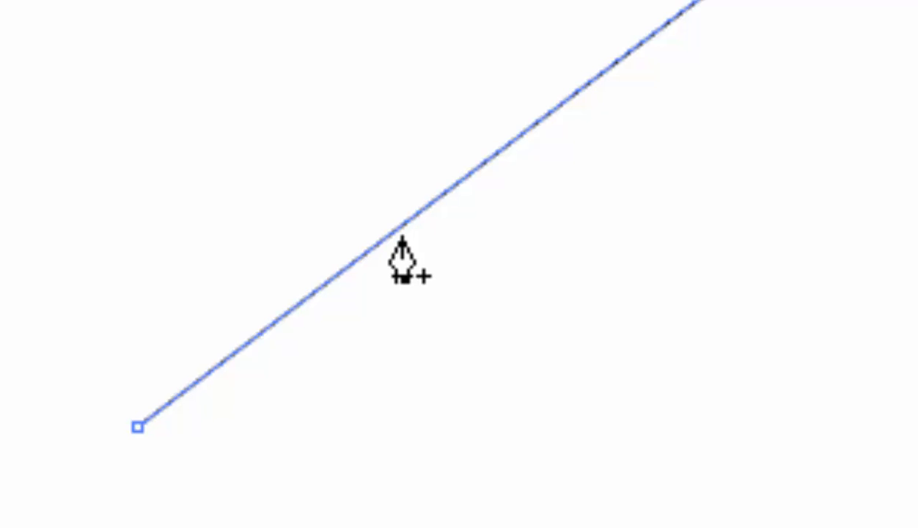
pyautogui.click(399, 232)
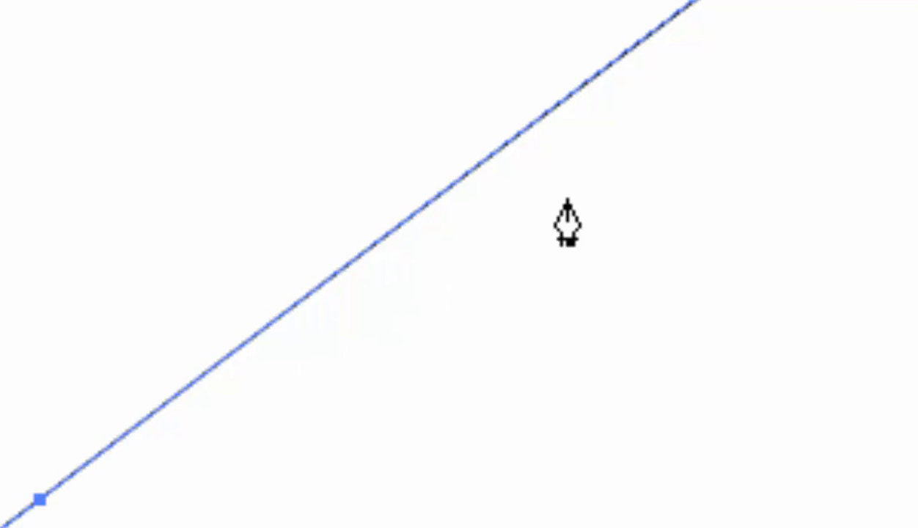
pyautogui.click(450, 187)
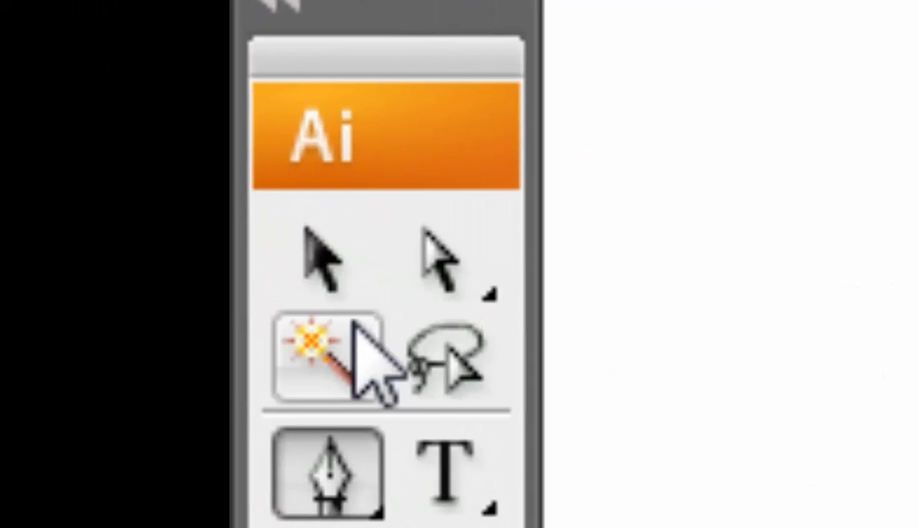
# - Activate the Direct Selection tool for editing the line's individual anchor points
pyautogui.click(441, 277)
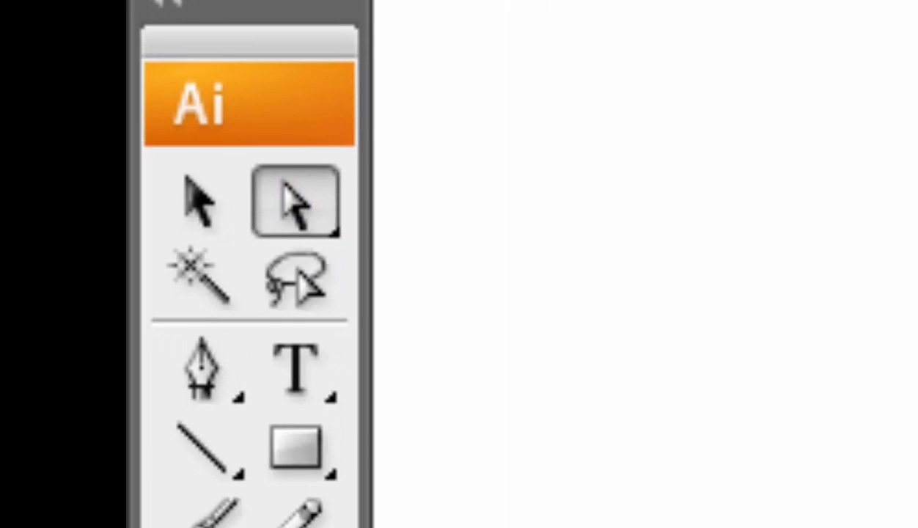